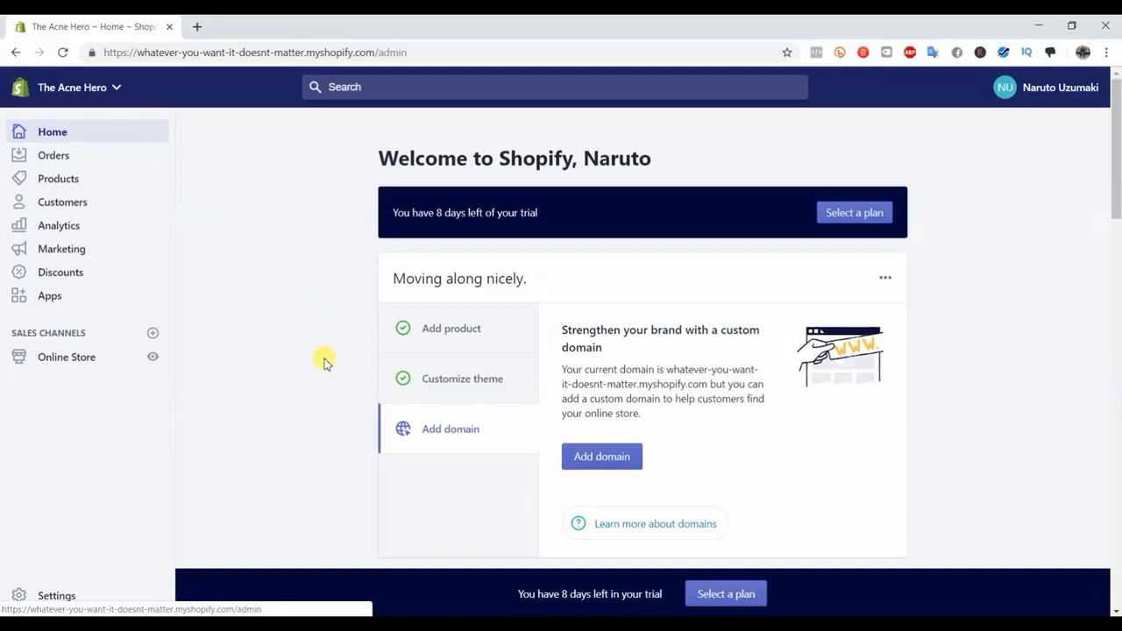
Step: Open the store's payment provider settings and look through the available payment methods and authorization options
left_click(56, 596)
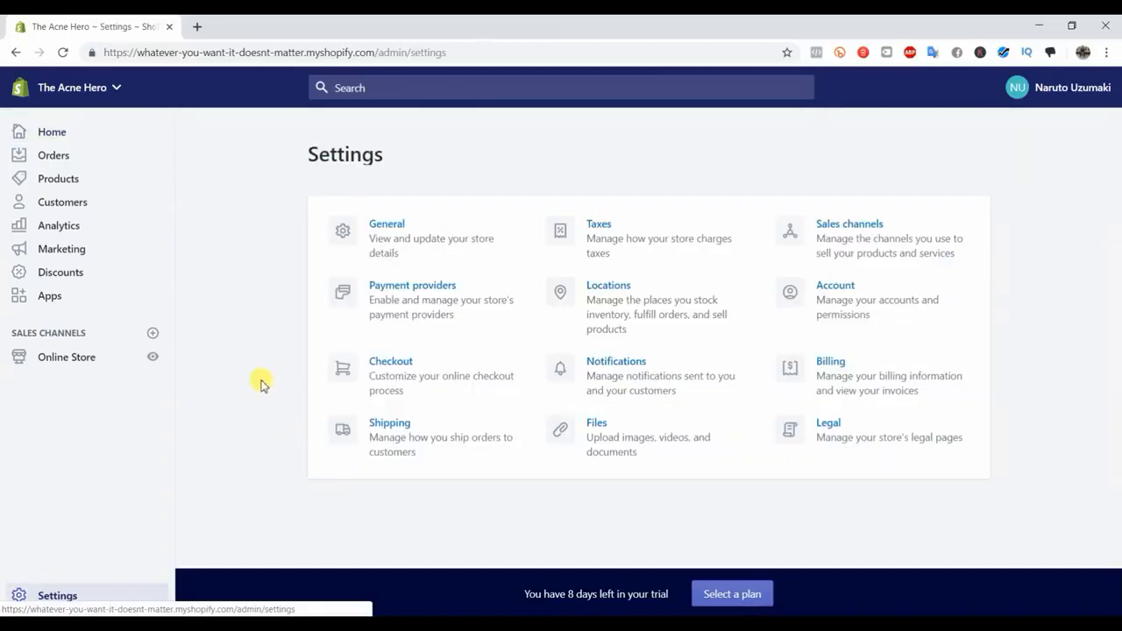
left_click(442, 292)
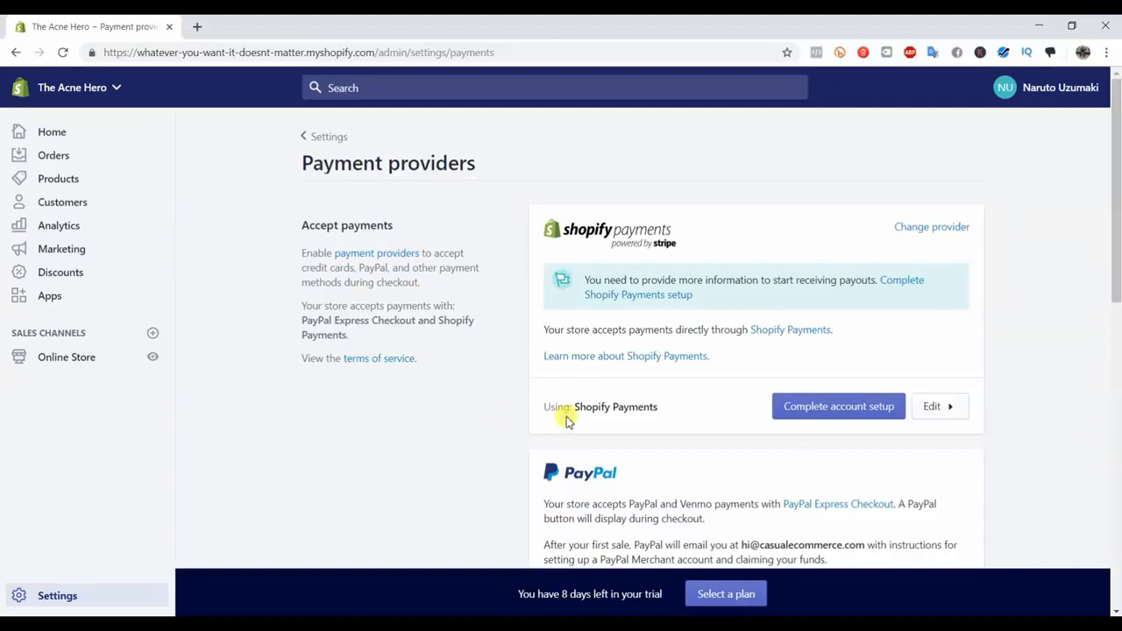
left_click_drag(1117, 298, 1116, 519)
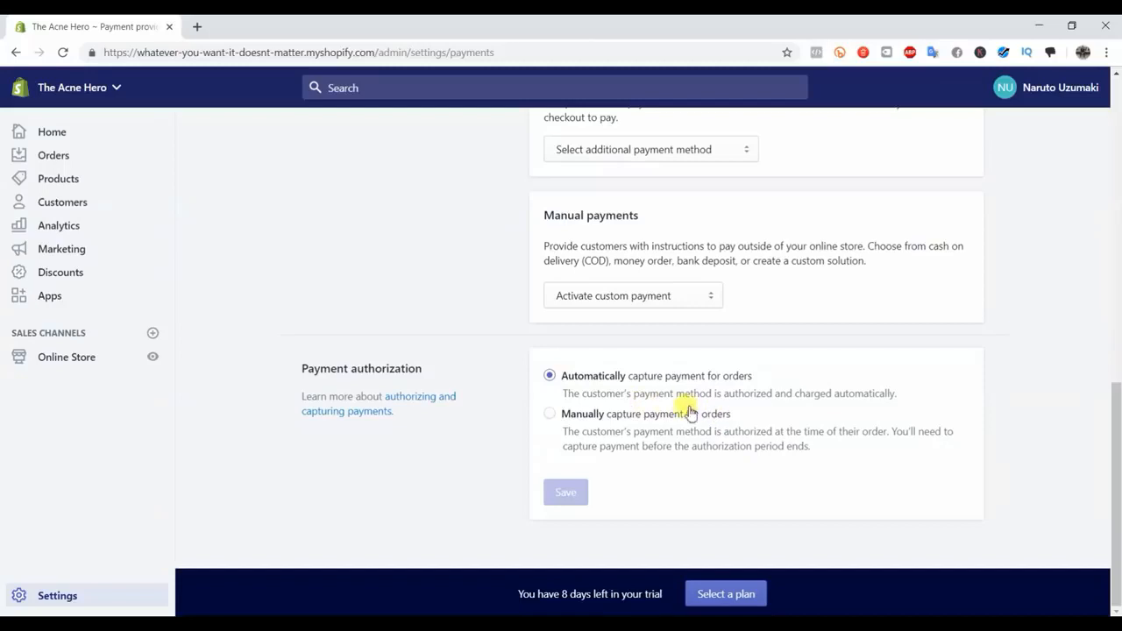
scroll(859, 438, "up", 1)
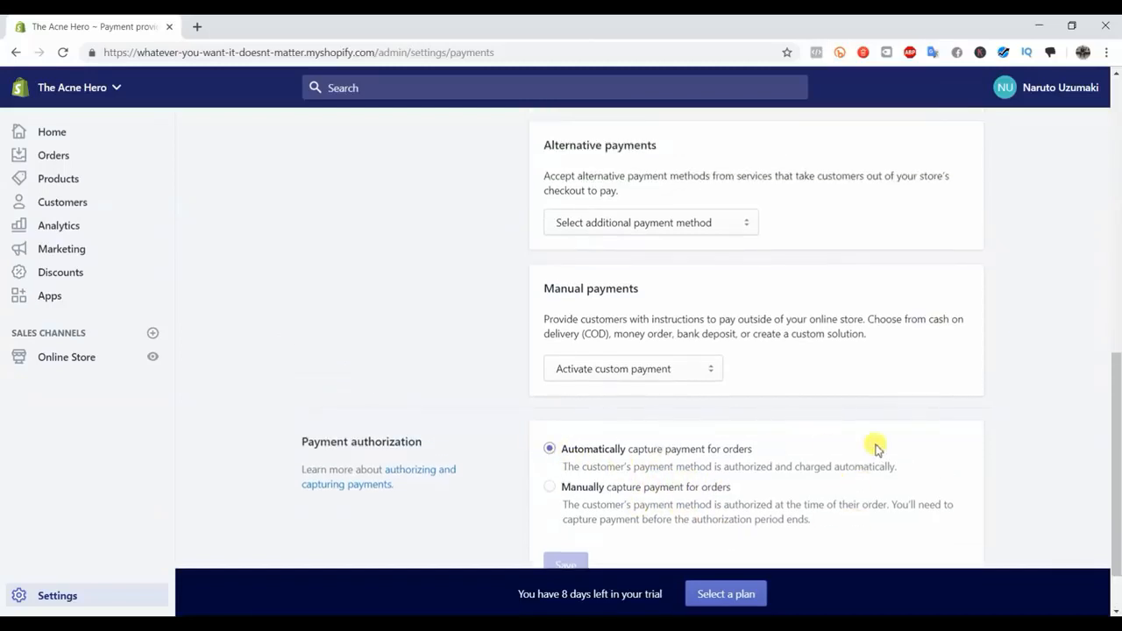
scroll(917, 439, "up", 3)
scroll(917, 439, "up", 5)
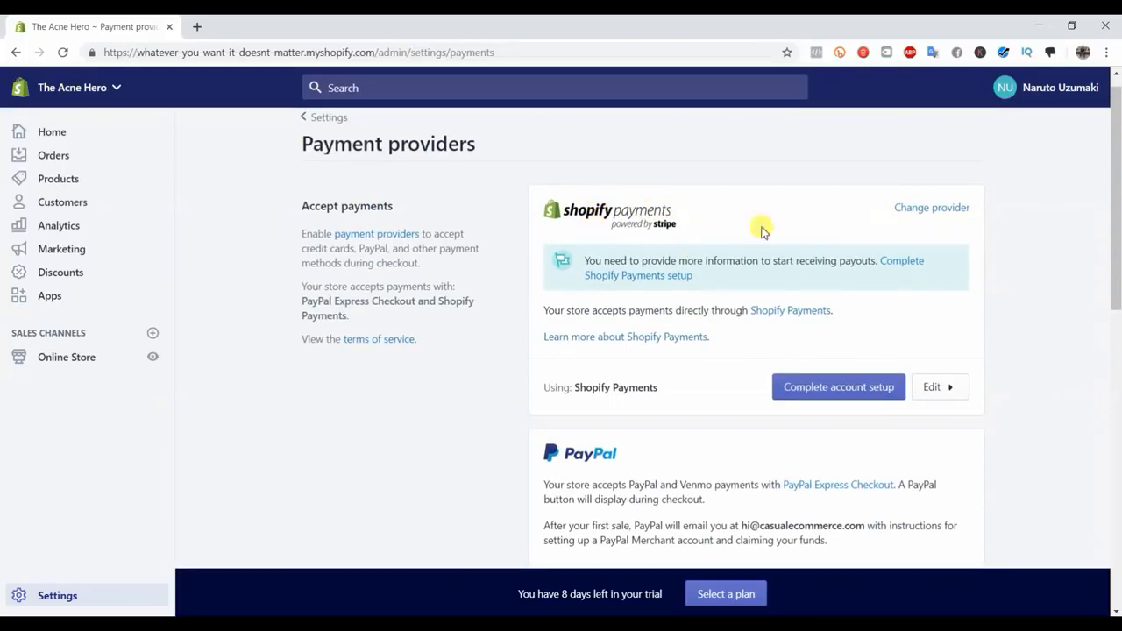
scroll(378, 483, "up", 1)
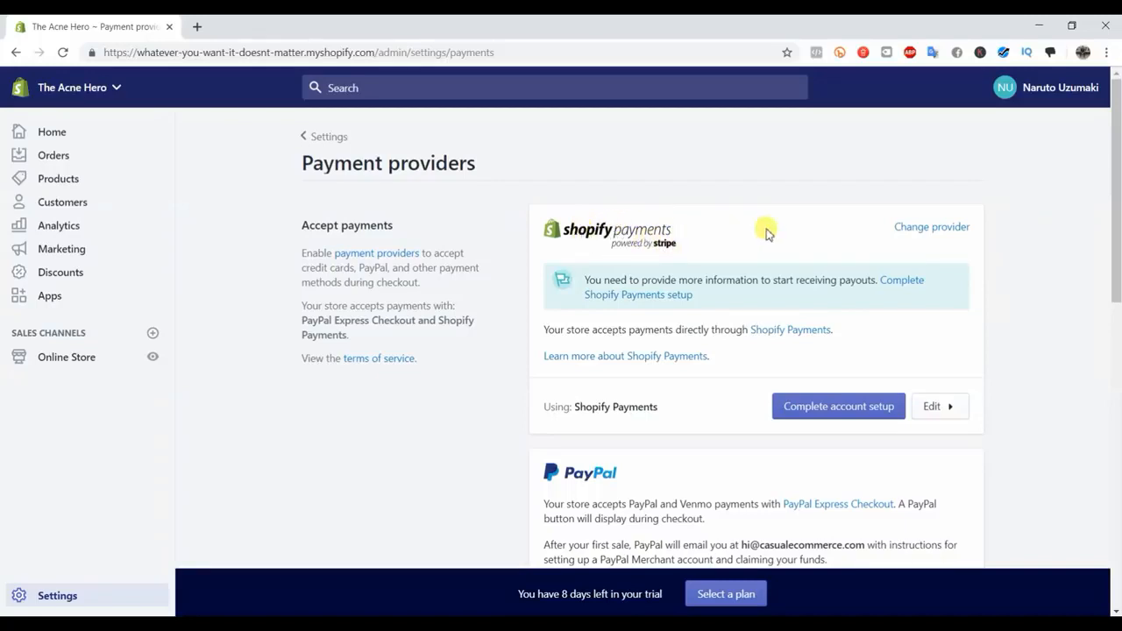
Step: Browse the third-party credit card providers offered as a replacement, and confirm Shopify Payments as the provider
left_click(925, 230)
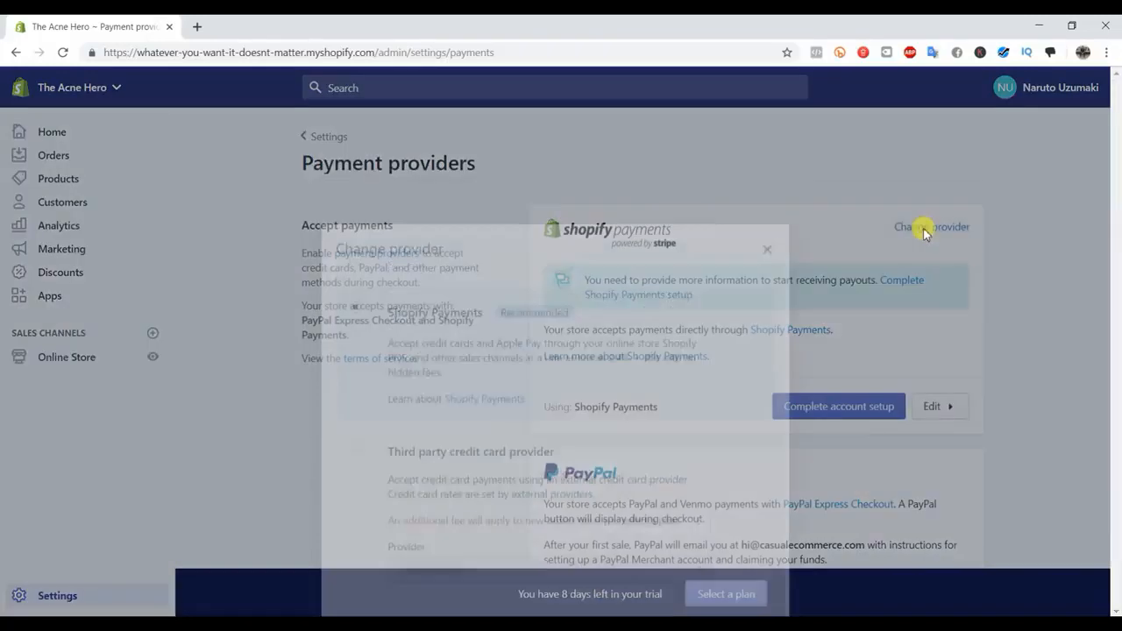
left_click(469, 358)
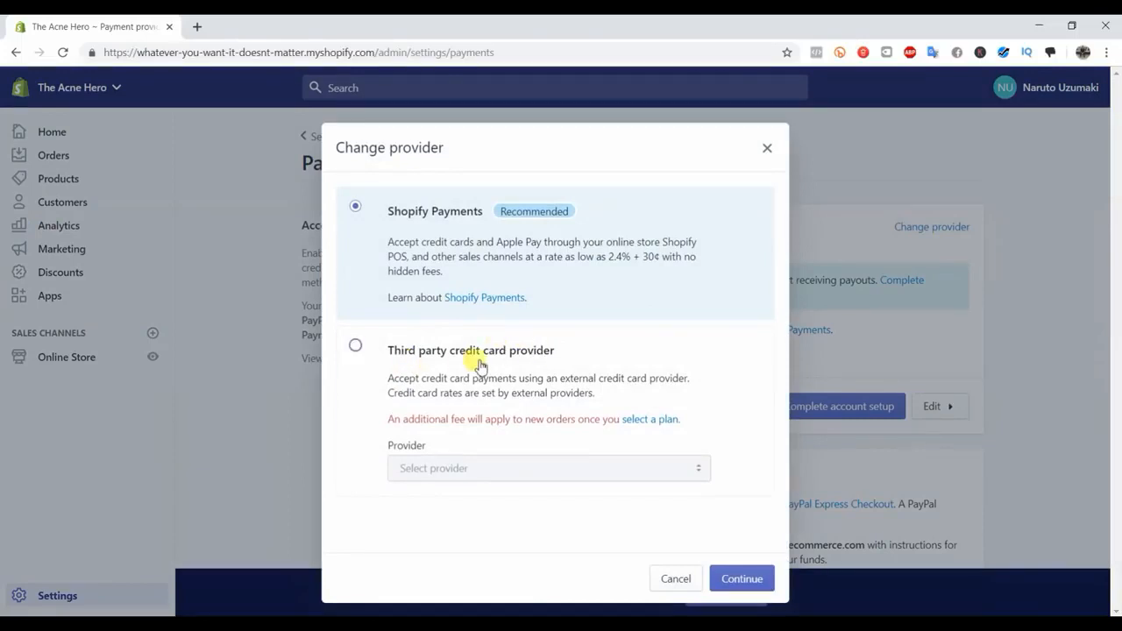
left_click(645, 457)
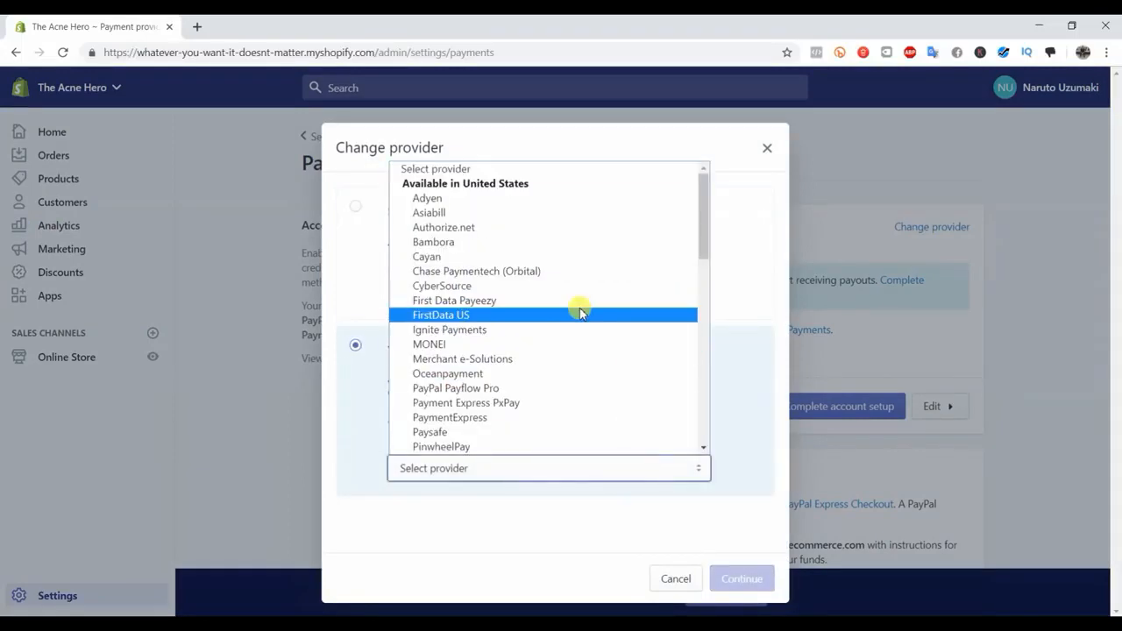
scroll(578, 306, "down", 10)
scroll(570, 322, "up", 7)
scroll(569, 314, "down", 3)
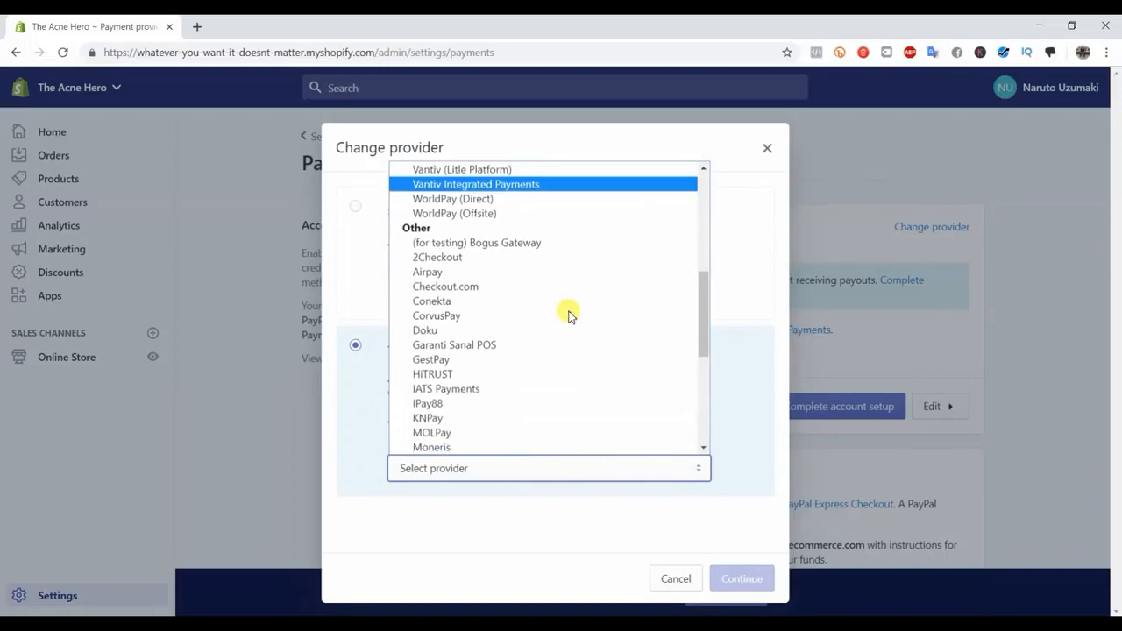
scroll(574, 314, "up", 4)
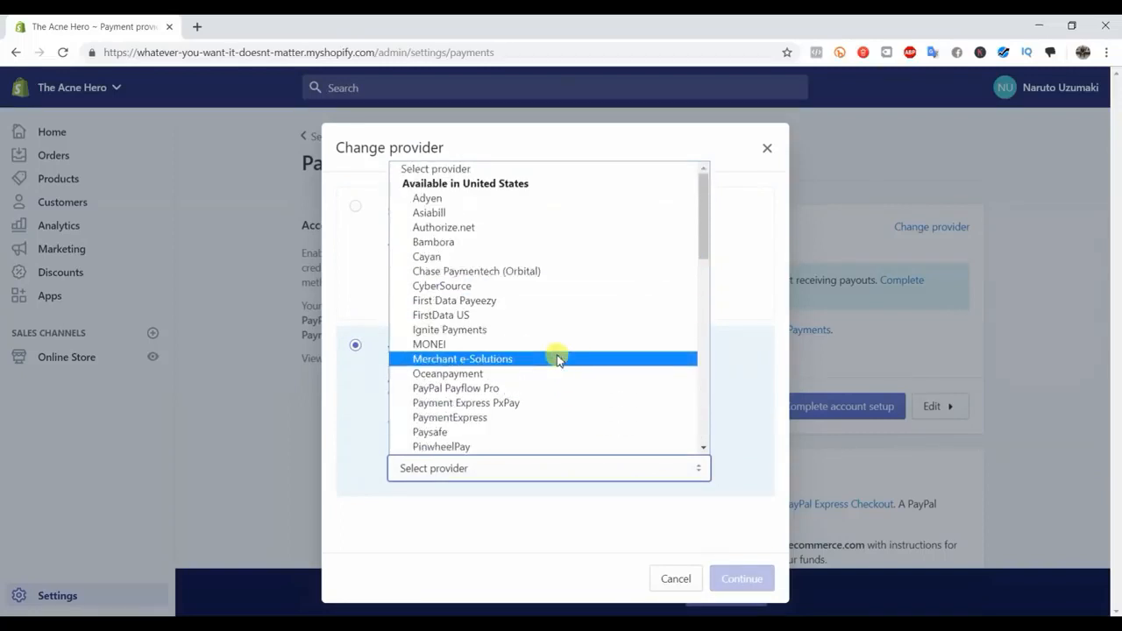
left_click(733, 281)
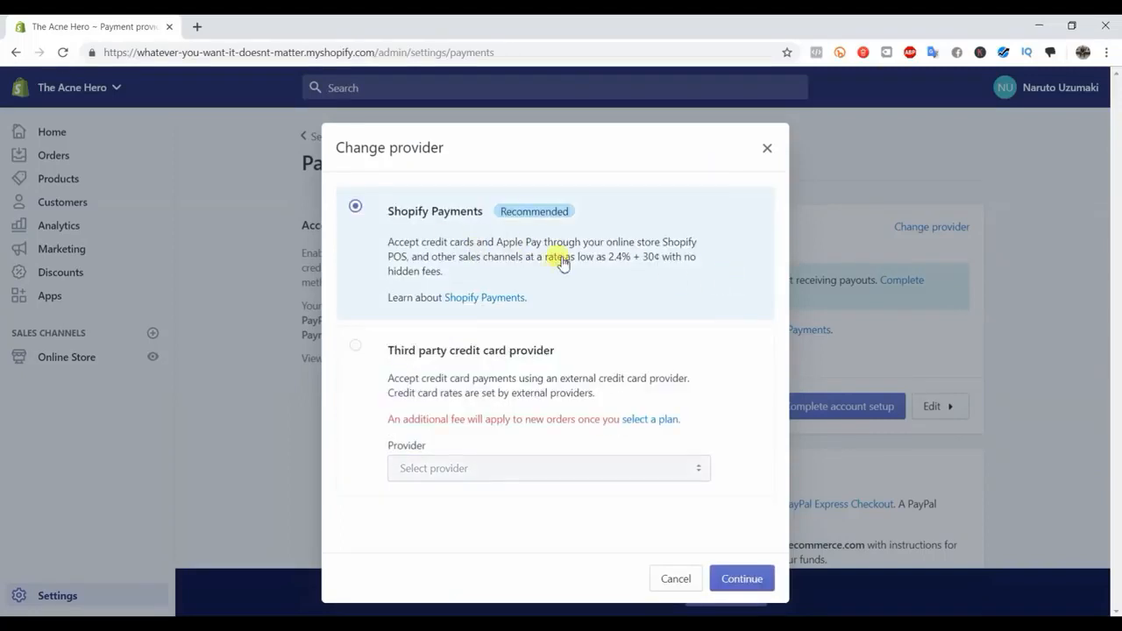
left_click(767, 581)
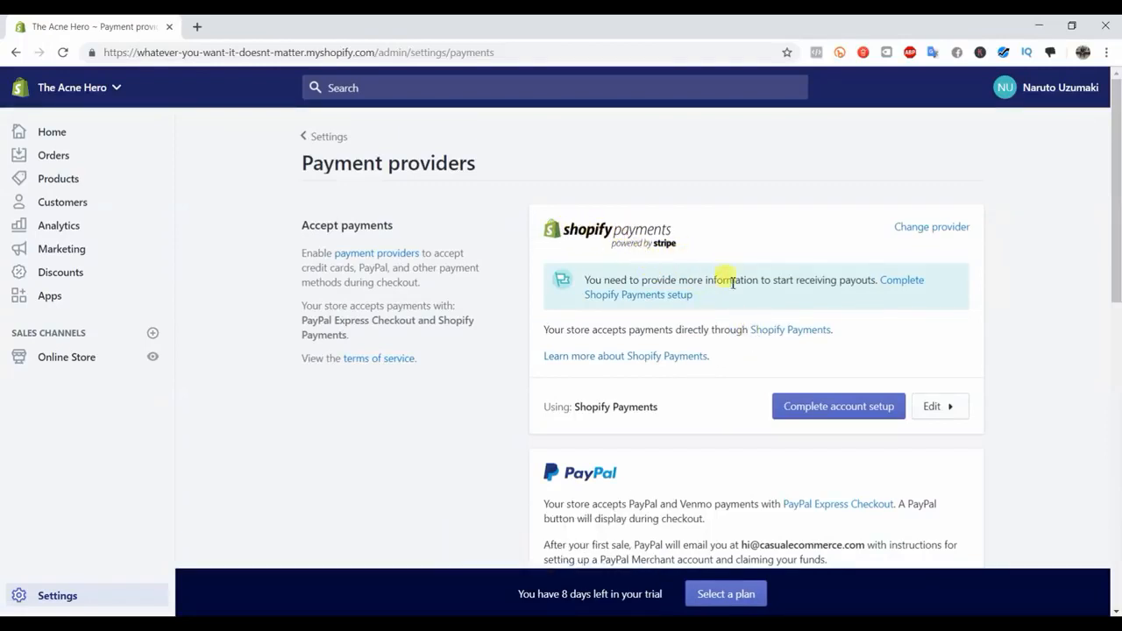
Step: Open the Shopify Payments account setup and check which business types can be chosen
left_click(850, 409)
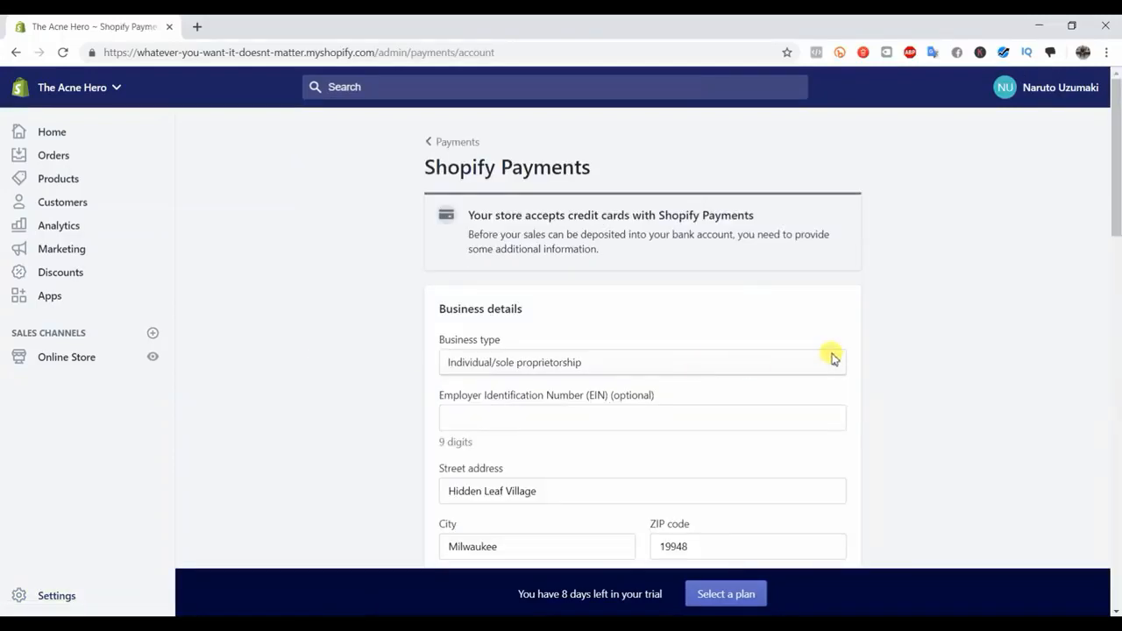
scroll(921, 356, "down", 1)
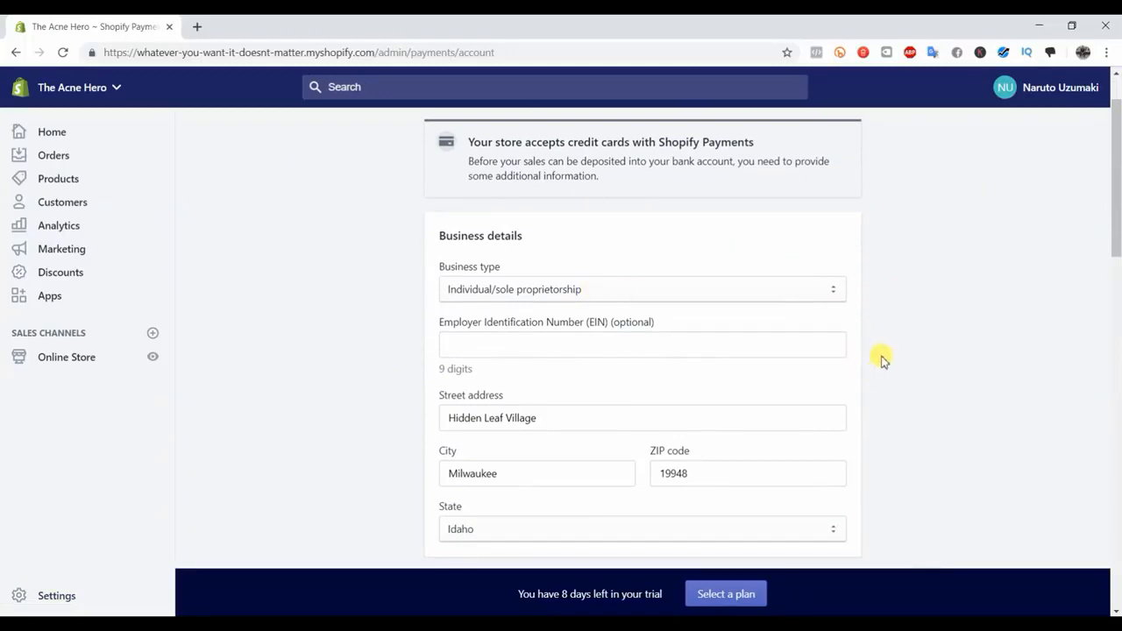
scroll(879, 360, "down", 1)
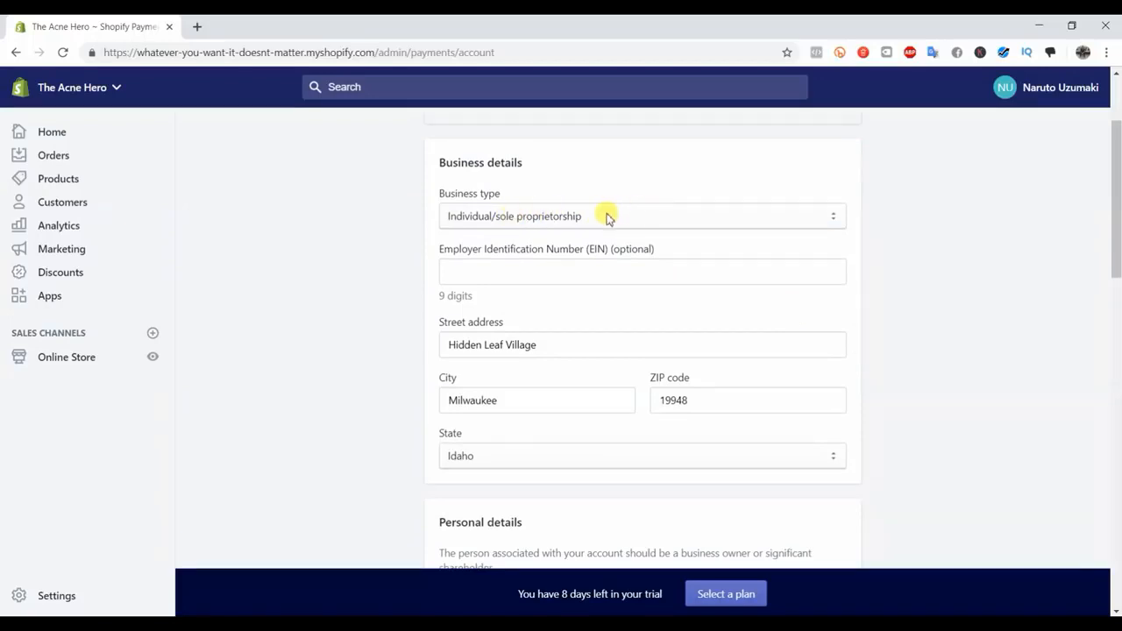
left_click(517, 213)
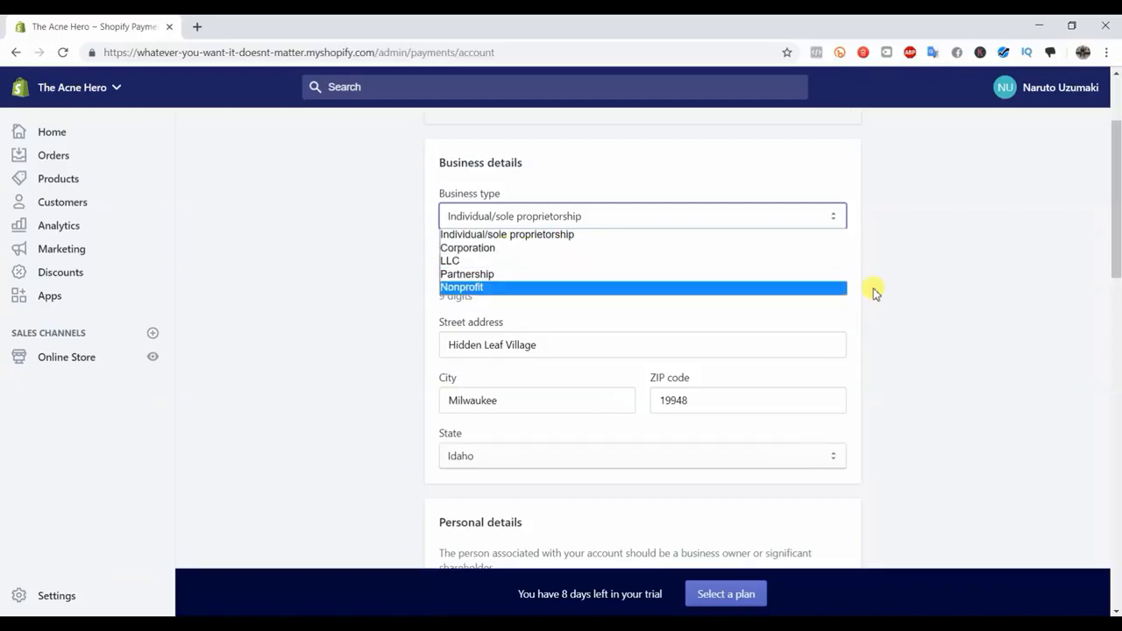
left_click(907, 263)
Step: Examine the employer identification number, address and personal details fields of the account setup form
scroll(858, 356, "down", 1)
scroll(857, 356, "down", 1)
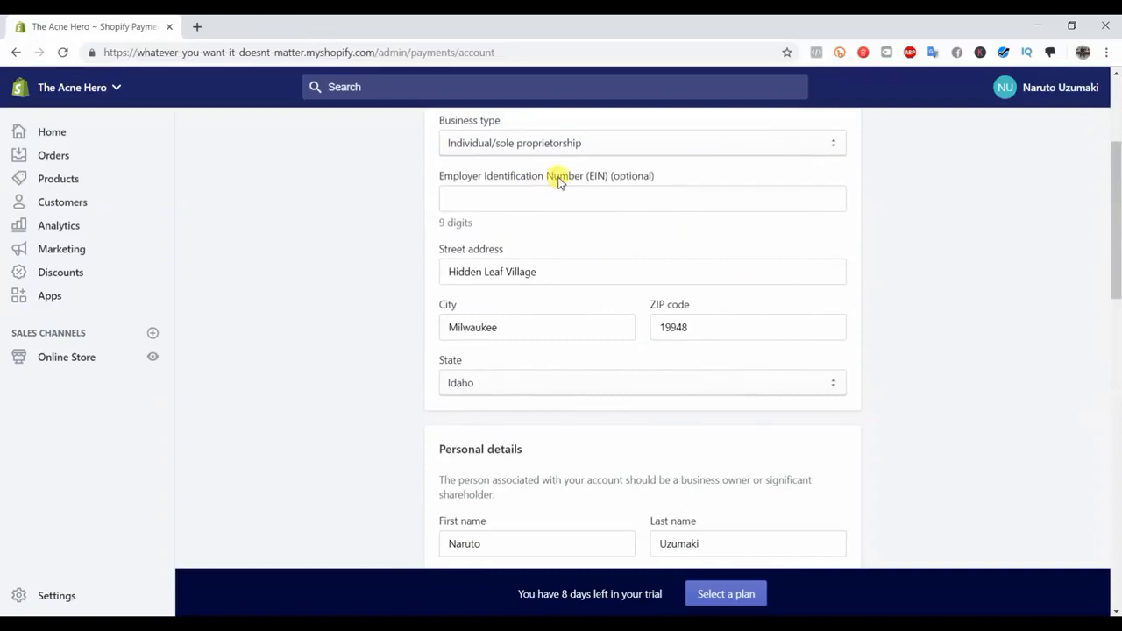
scroll(762, 298, "down", 1)
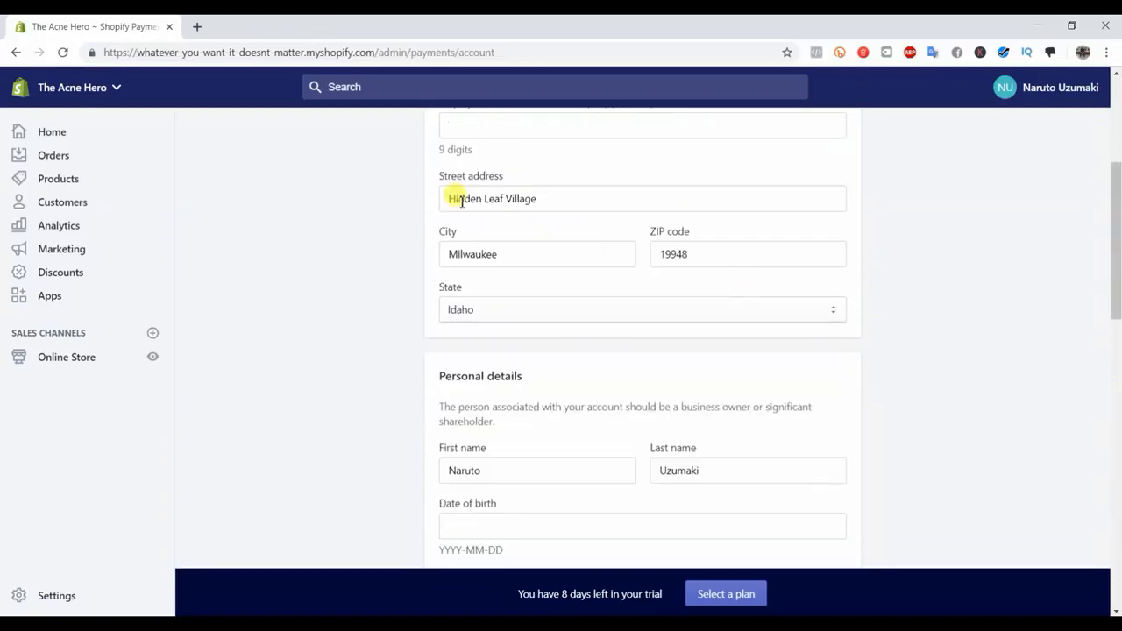
scroll(798, 340, "down", 1)
scroll(798, 340, "down", 1)
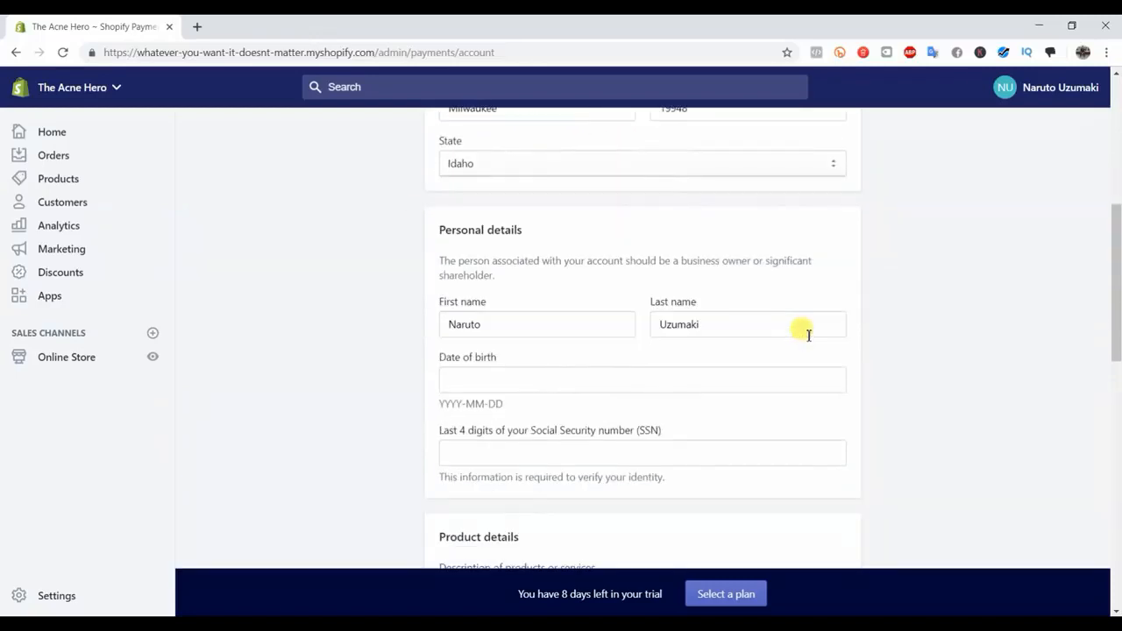
scroll(851, 328, "down", 1)
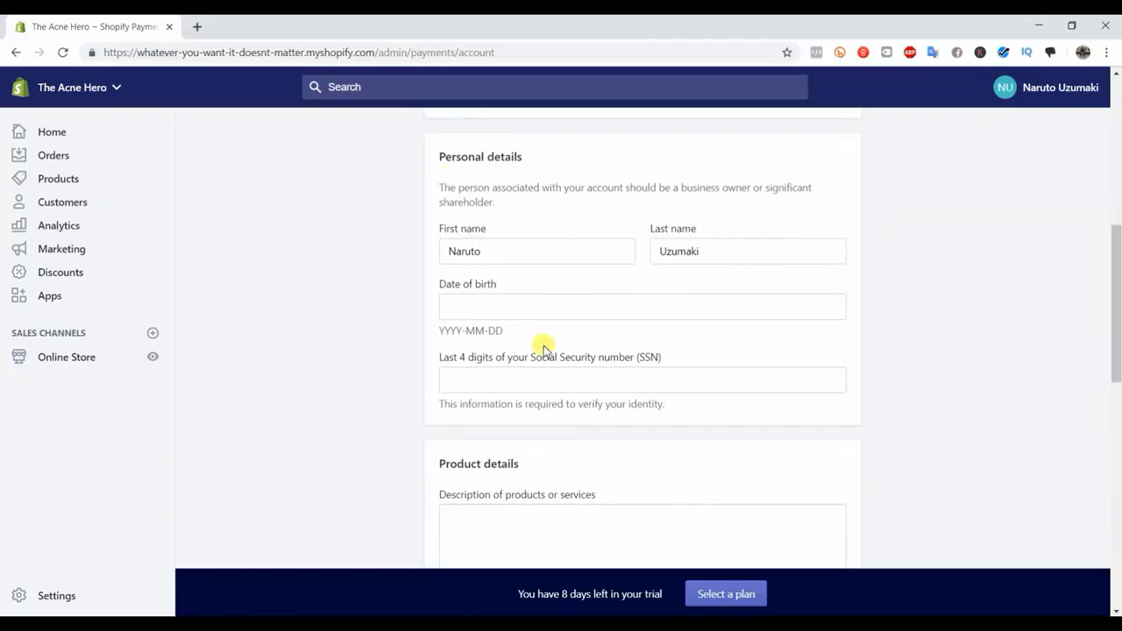
Step: Fill in the description of products or services with "Online retailer of skin care products."
scroll(604, 342, "down", 2)
scroll(607, 346, "down", 2)
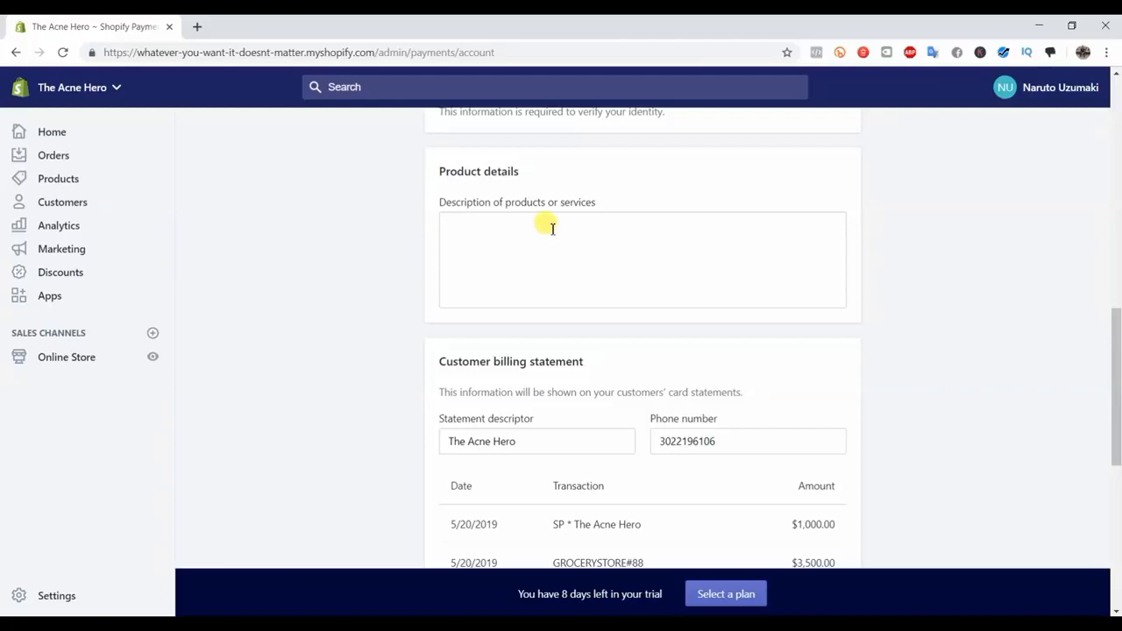
left_click(631, 237)
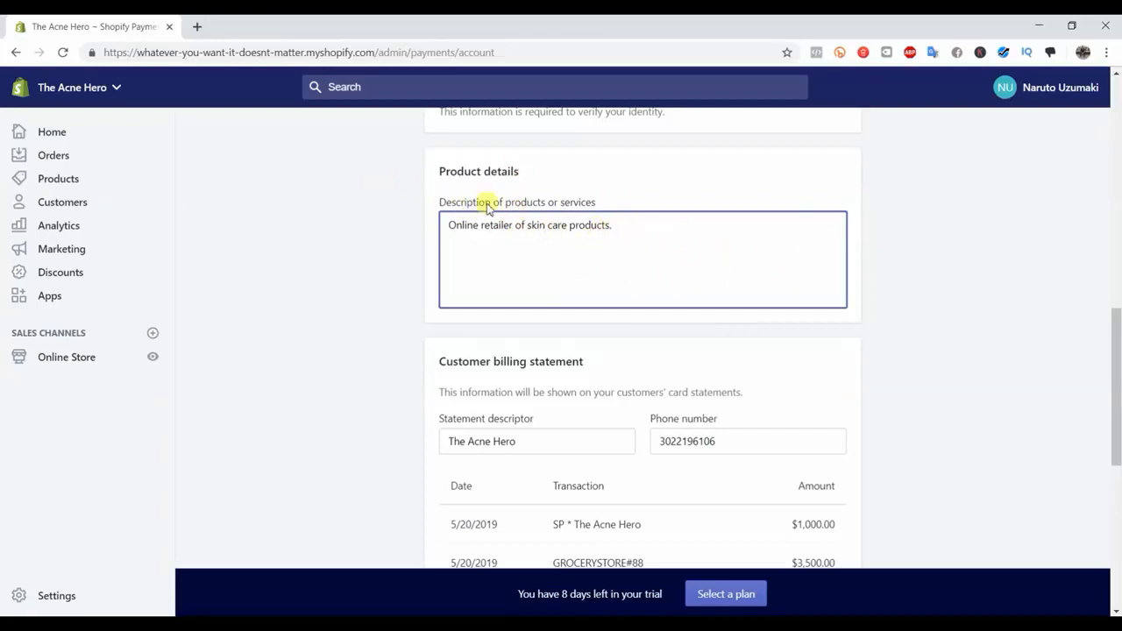
Step: Examine the customer billing statement section, including its note about card statements and the phone number field
scroll(564, 239, "down", 3)
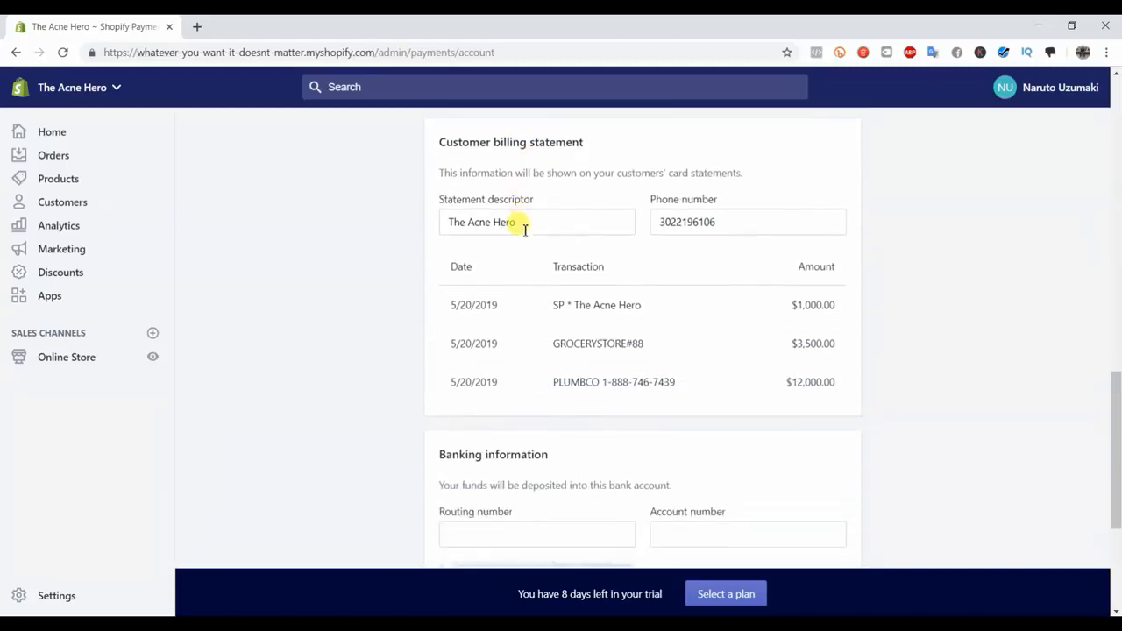
scroll(525, 230, "up", 1)
double_click(662, 297)
left_click(729, 294)
double_click(668, 295)
left_click(719, 295)
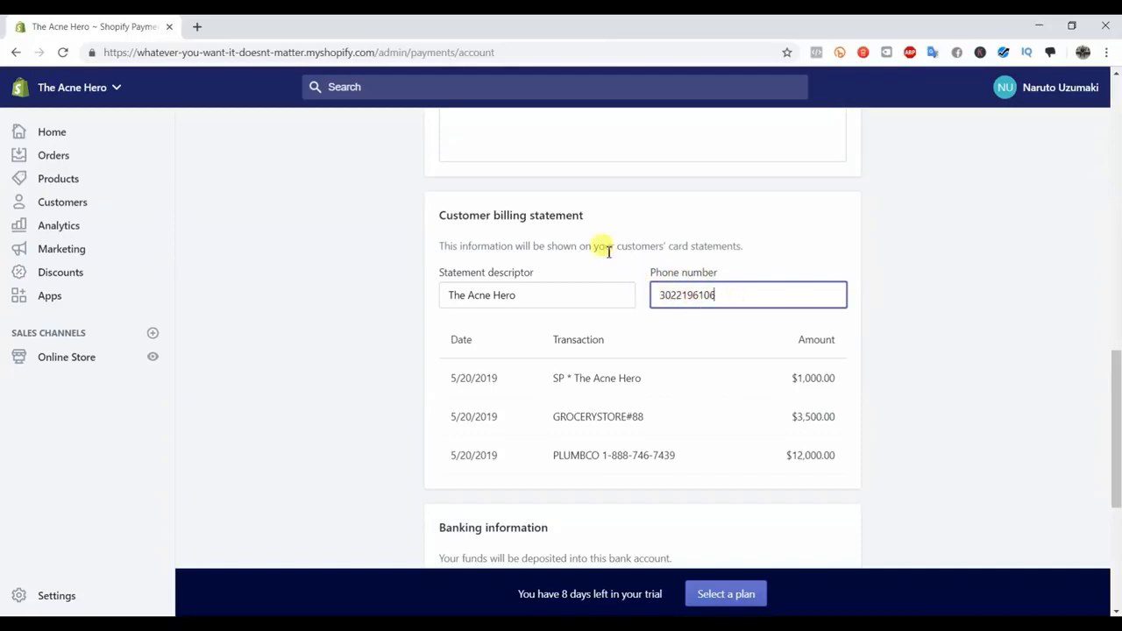
left_click_drag(530, 246, 726, 245)
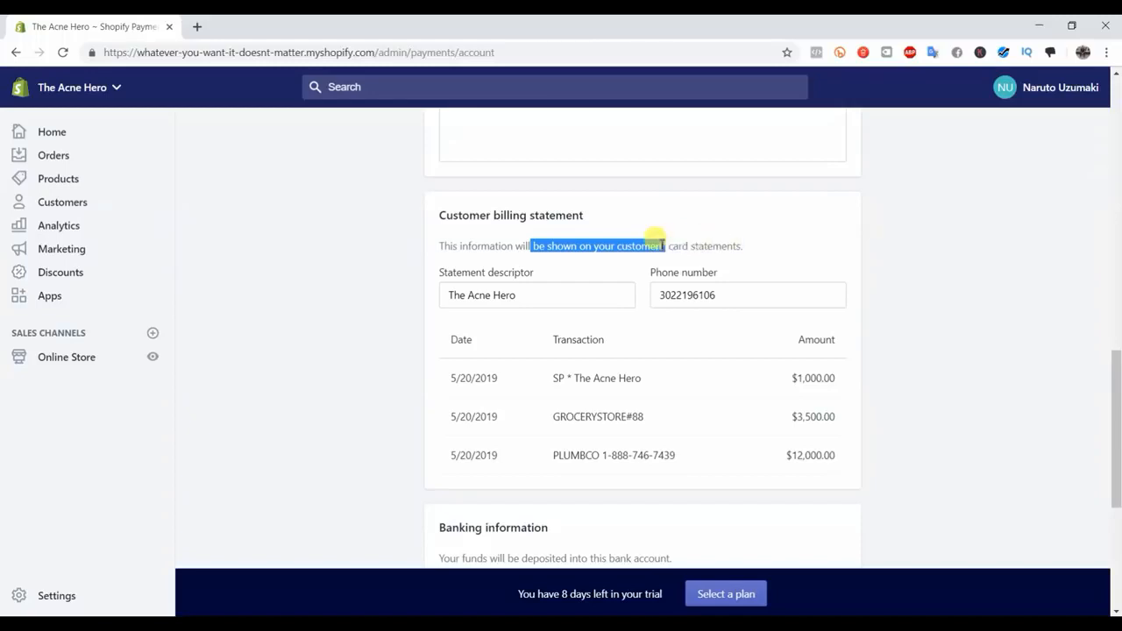
left_click(738, 249)
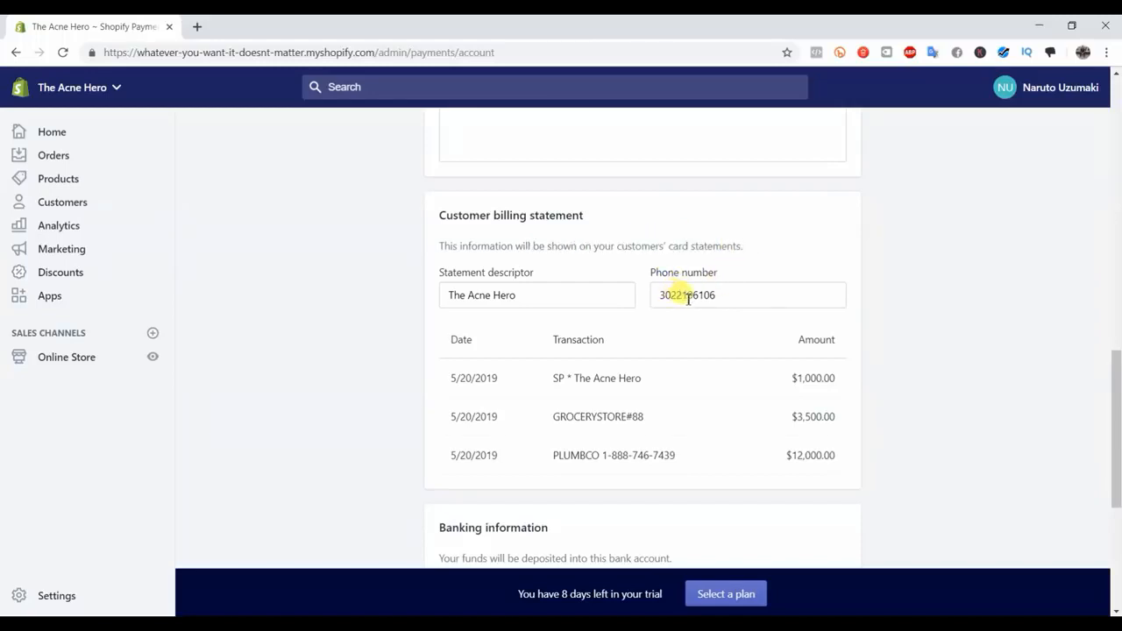
left_click_drag(676, 296, 715, 296)
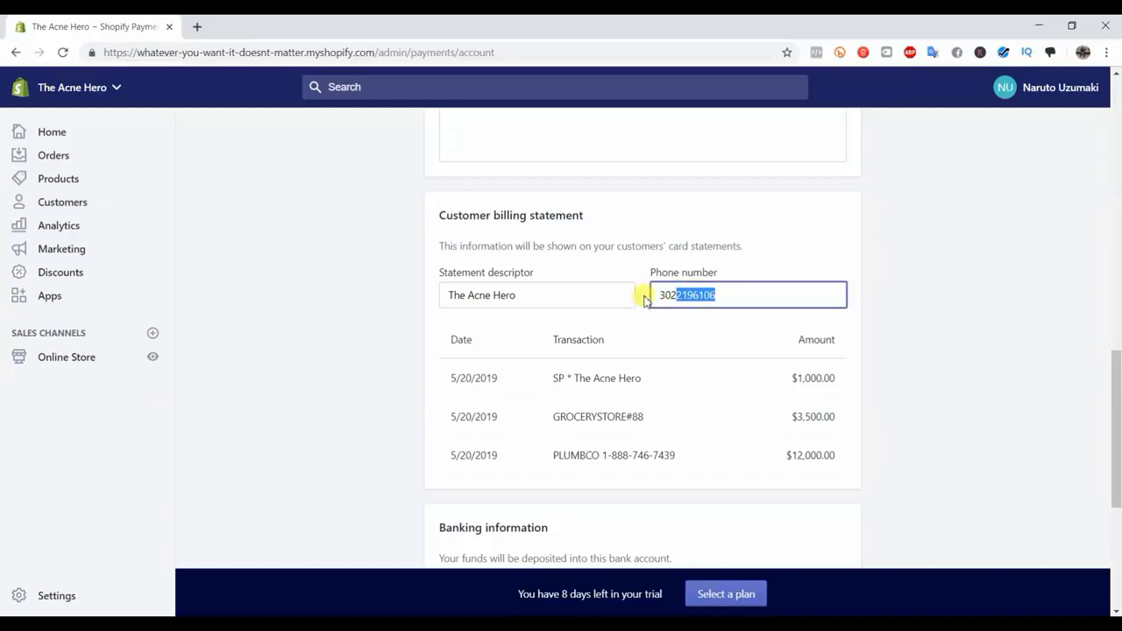
left_click(732, 293)
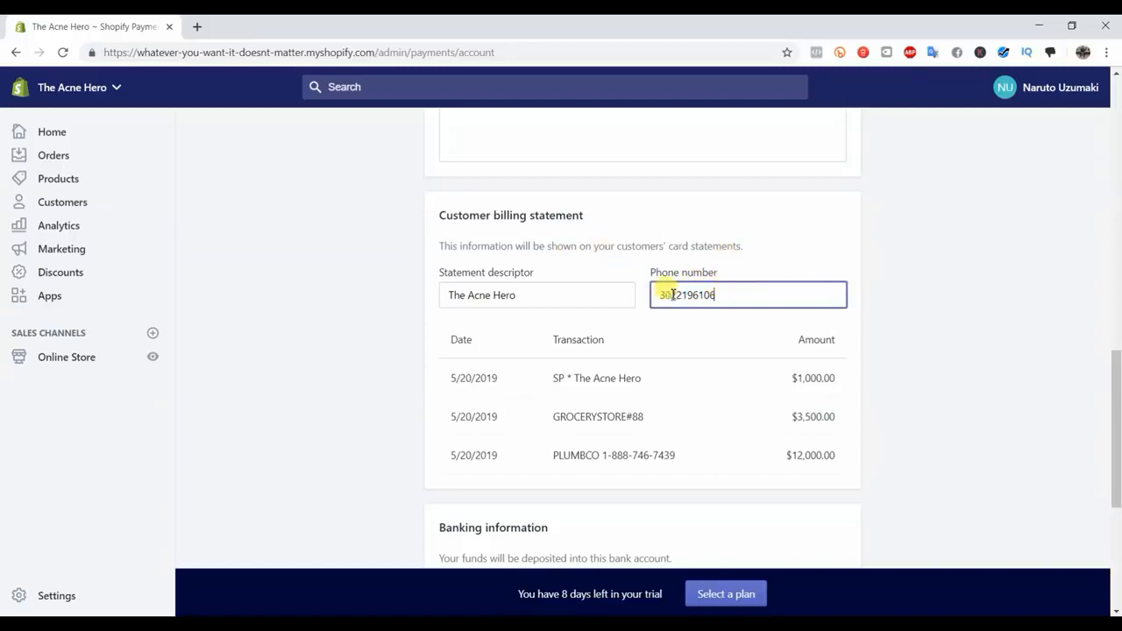
Step: Replace the statement descriptor in the customer billing statement with "Company, LLC"
left_click(515, 297)
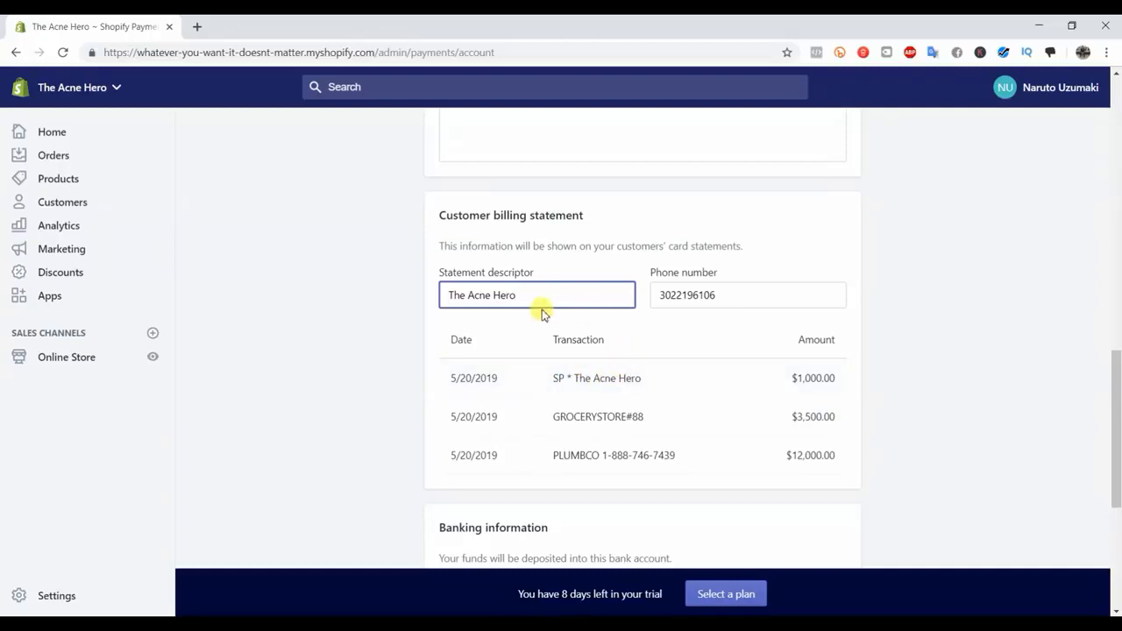
left_click_drag(530, 296, 406, 311)
type("Company, LLC")
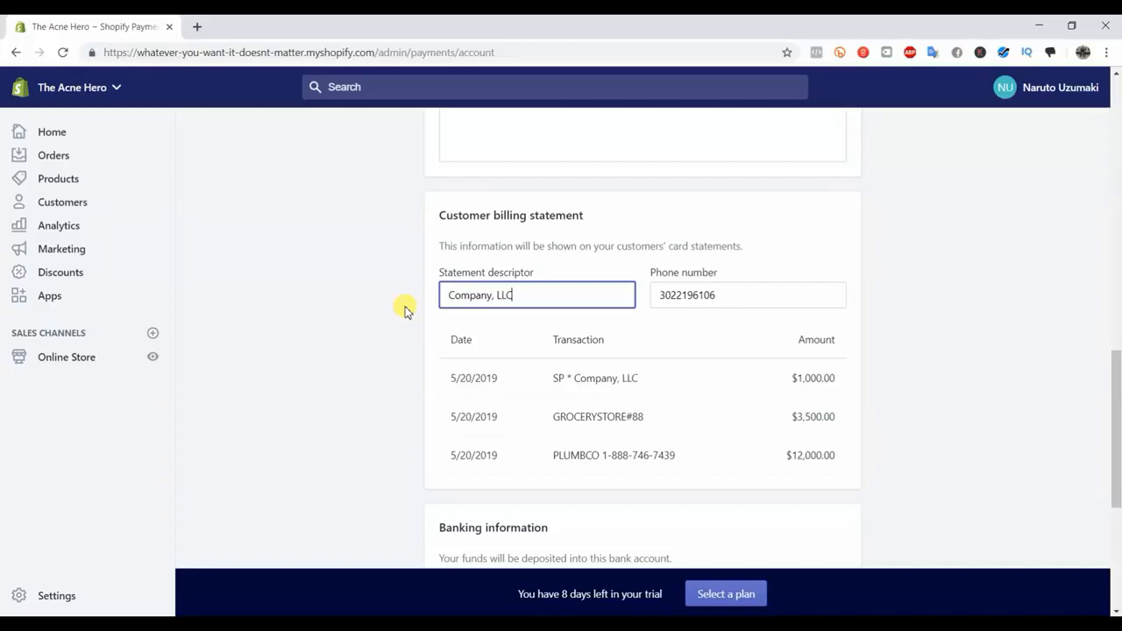
Step: Review the banking information and terms sections of the account setup form, and return to the payment provider settings
scroll(909, 481, "down", 4)
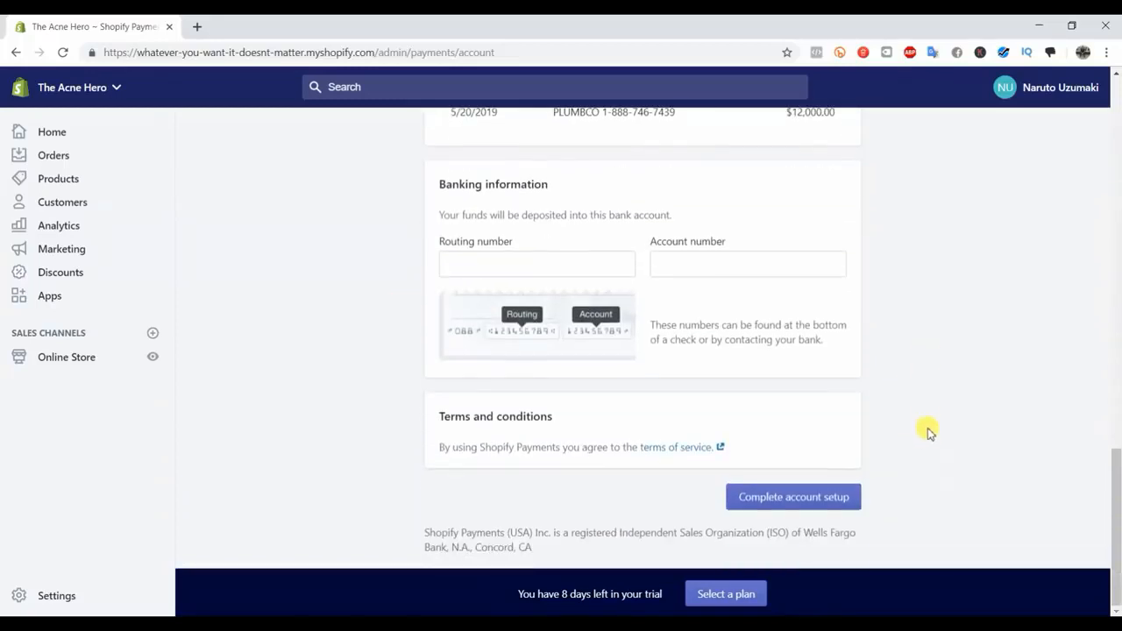
scroll(430, 283, "up", 1)
scroll(602, 297, "down", 1)
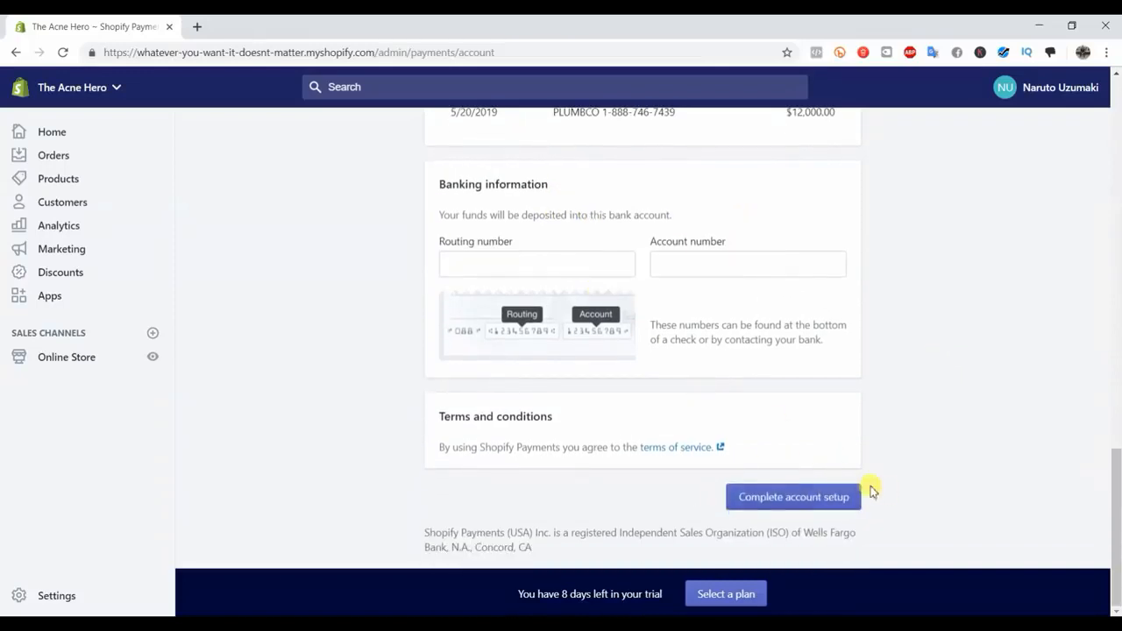
scroll(951, 469, "up", 8)
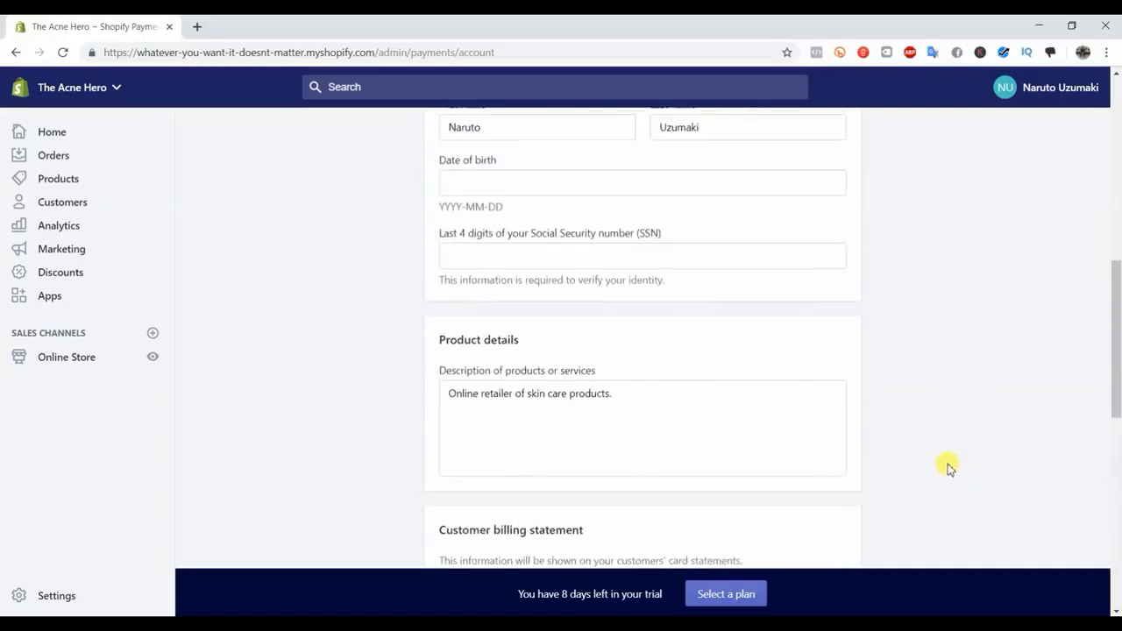
scroll(948, 467, "up", 8)
scroll(719, 351, "down", 1)
scroll(719, 351, "up", 1)
left_click(457, 143)
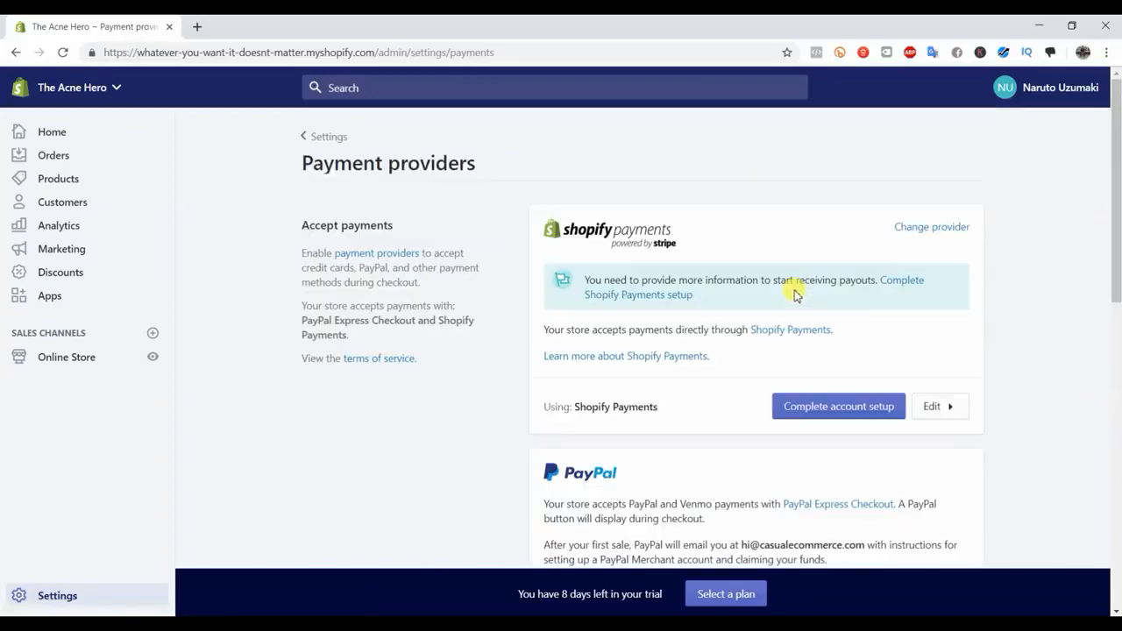
Step: Expand the Shopify Payments edit details, review the fees and test mode option, and collapse them again
scroll(752, 328, "down", 1)
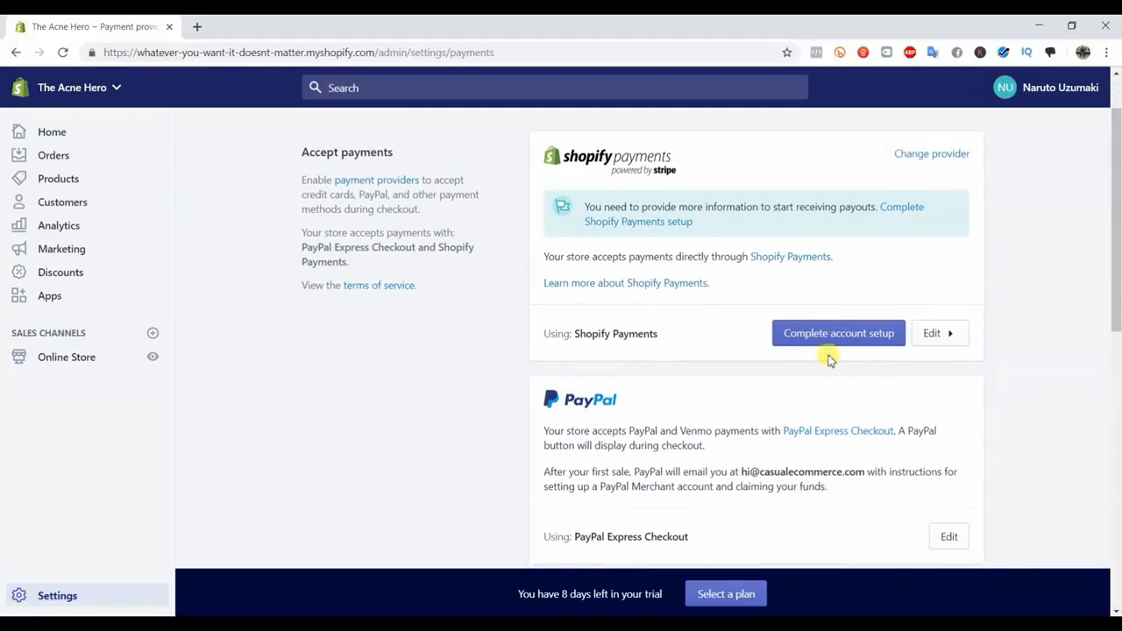
left_click(948, 338)
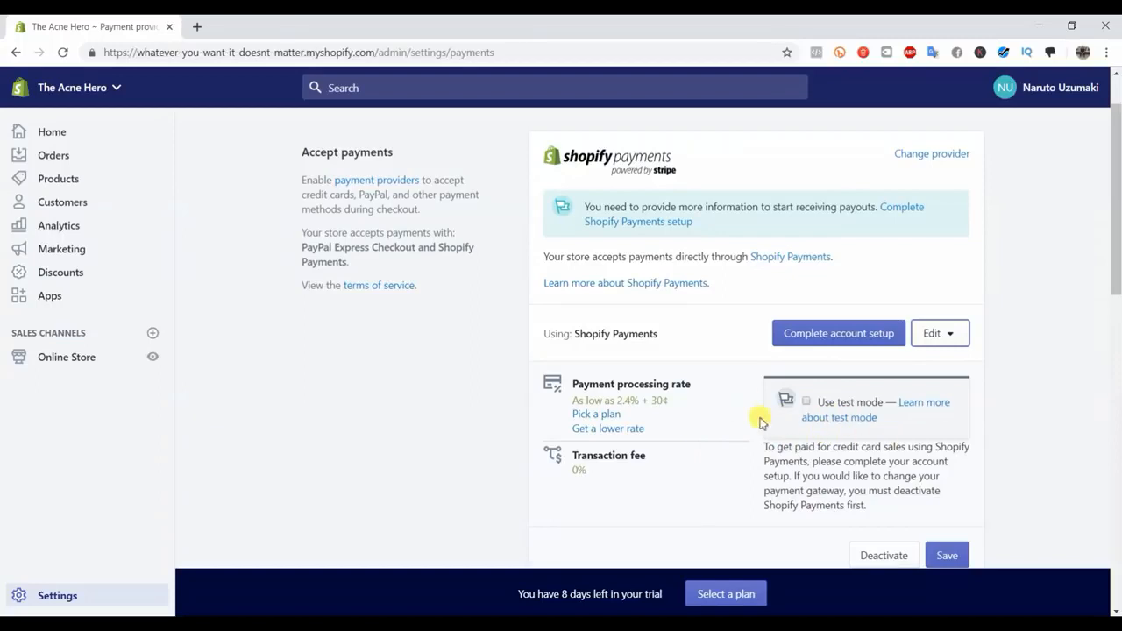
left_click(956, 338)
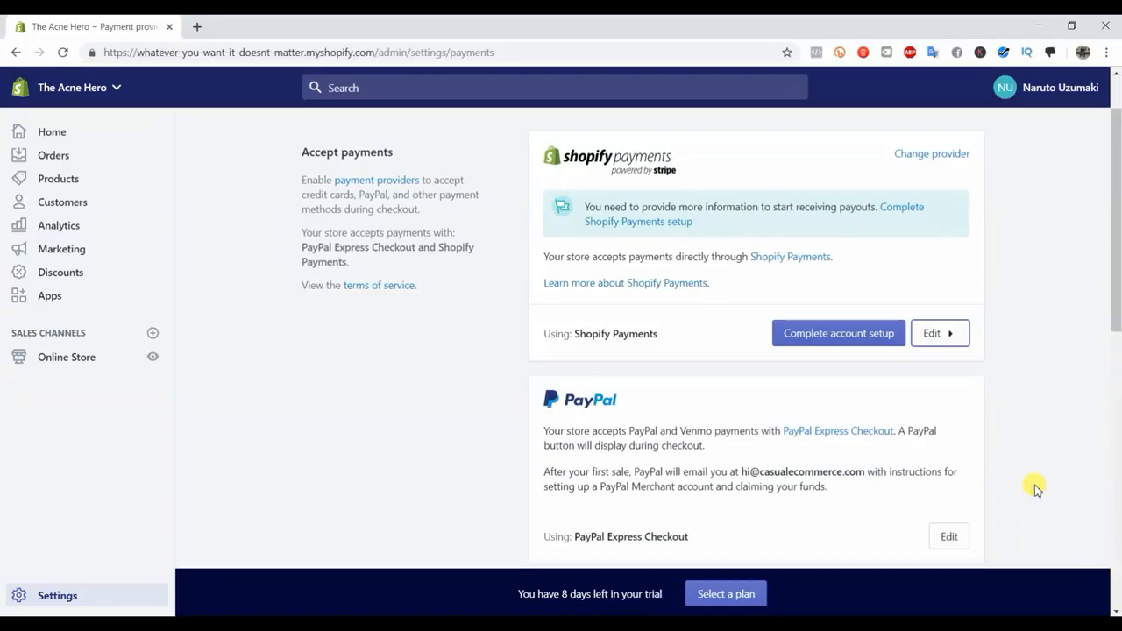
Step: Reopen the Shopify Payments edit details and examine the payment processing rate, both its percentage and its fixed per-transaction part
left_click(945, 333)
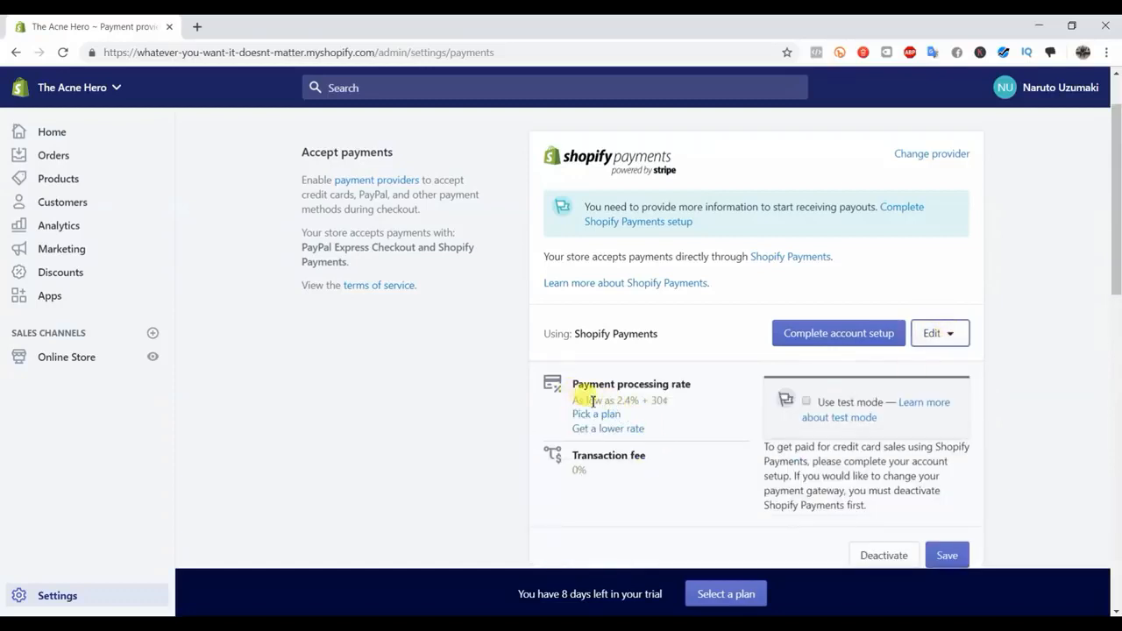
left_click_drag(574, 399, 665, 398)
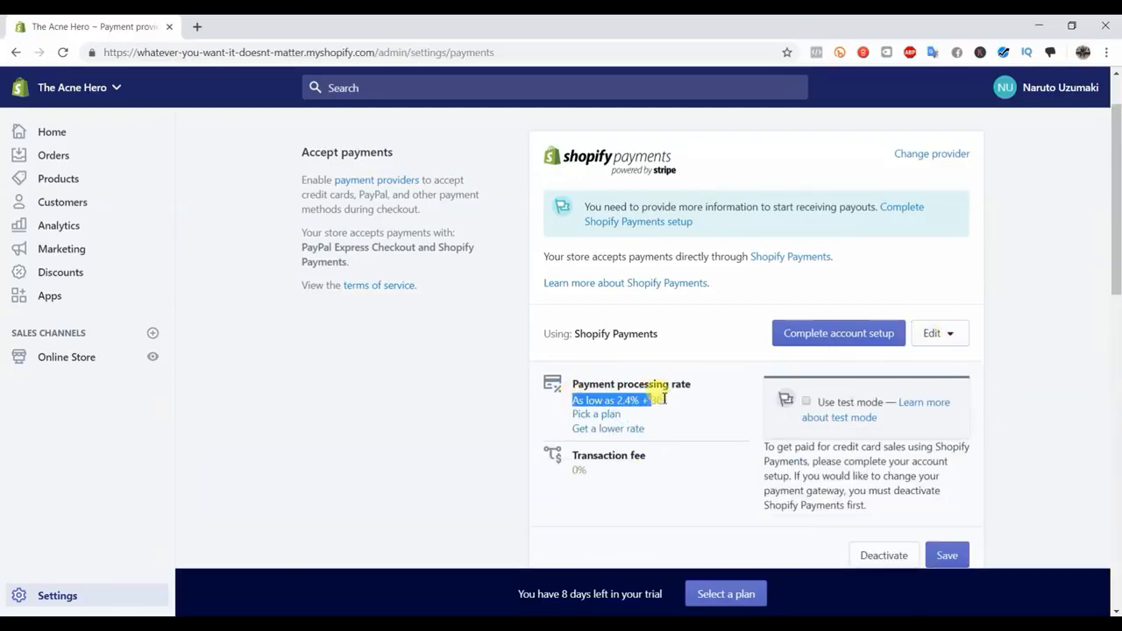
left_click(653, 396)
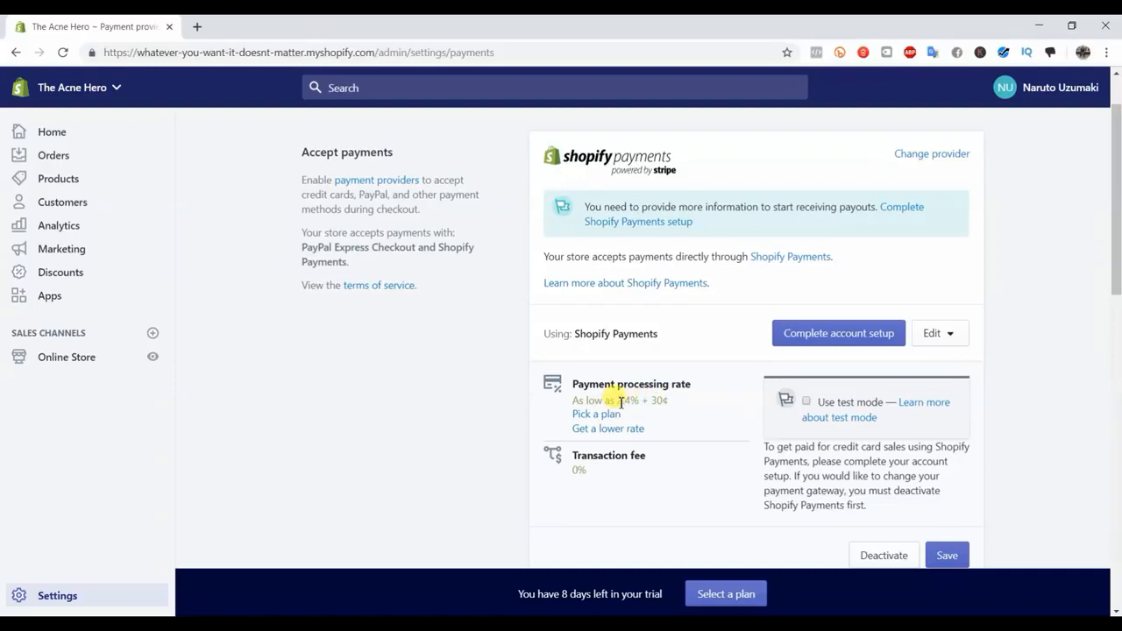
left_click_drag(629, 401, 642, 401)
left_click(657, 401)
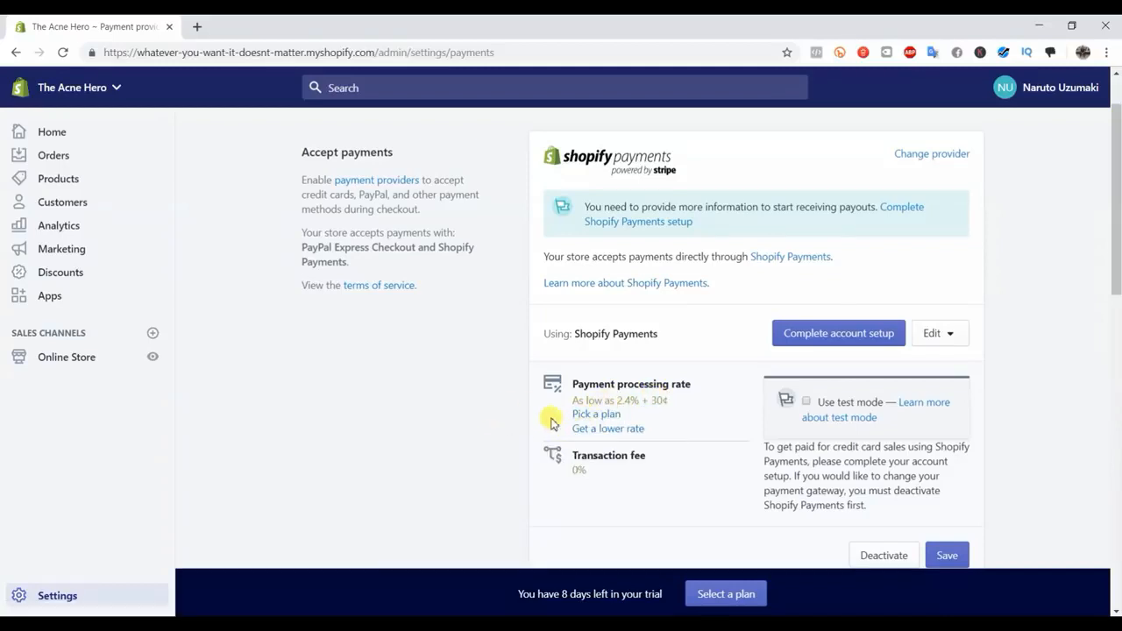
double_click(625, 404)
left_click(534, 406)
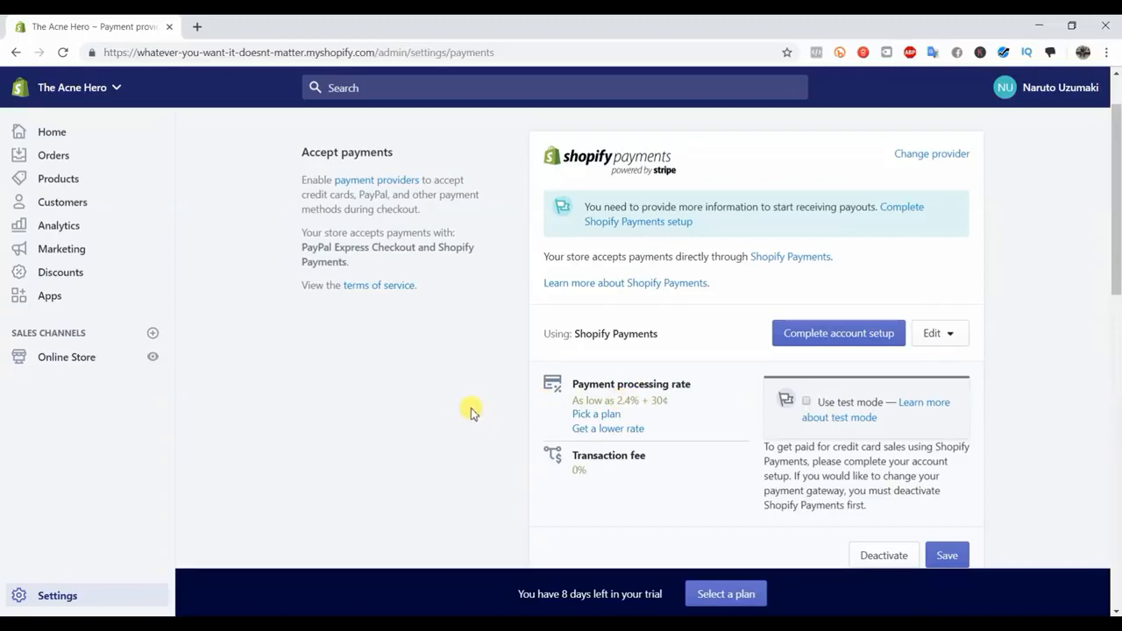